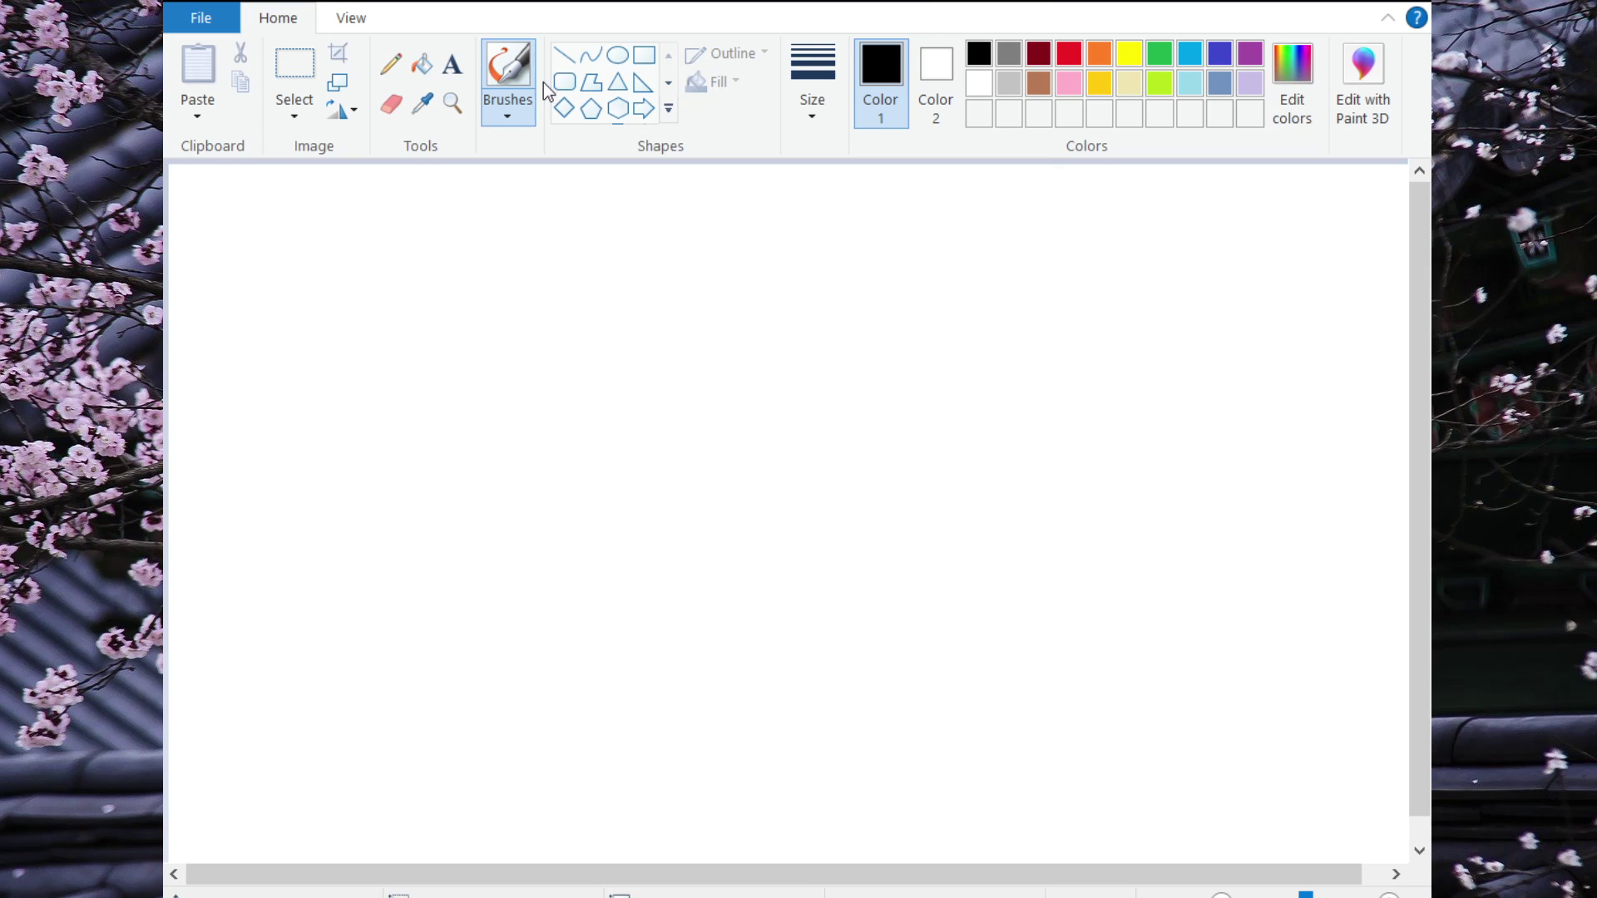
Step: Add a large text box reading 'What is this?' in Malgun Gothic 48, then start a new line
left_click(453, 64)
mouse_move(209, 215)
left_mouse_down()
mouse_move(1128, 665)
mouse_move(1244, 785)
left_mouse_up()
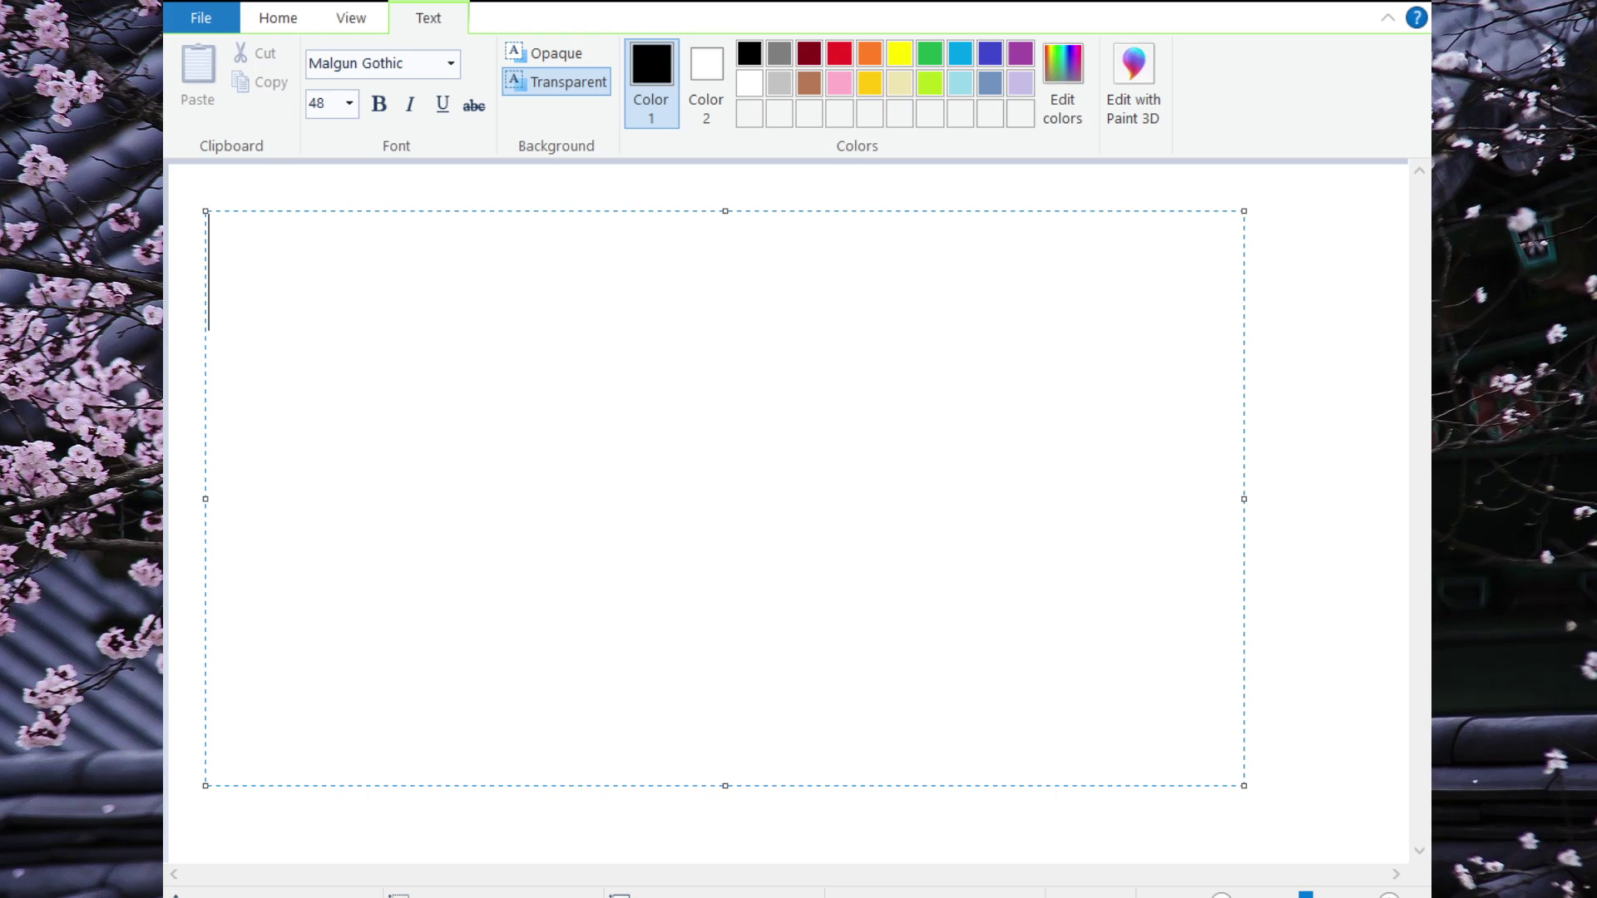
type("Wh")
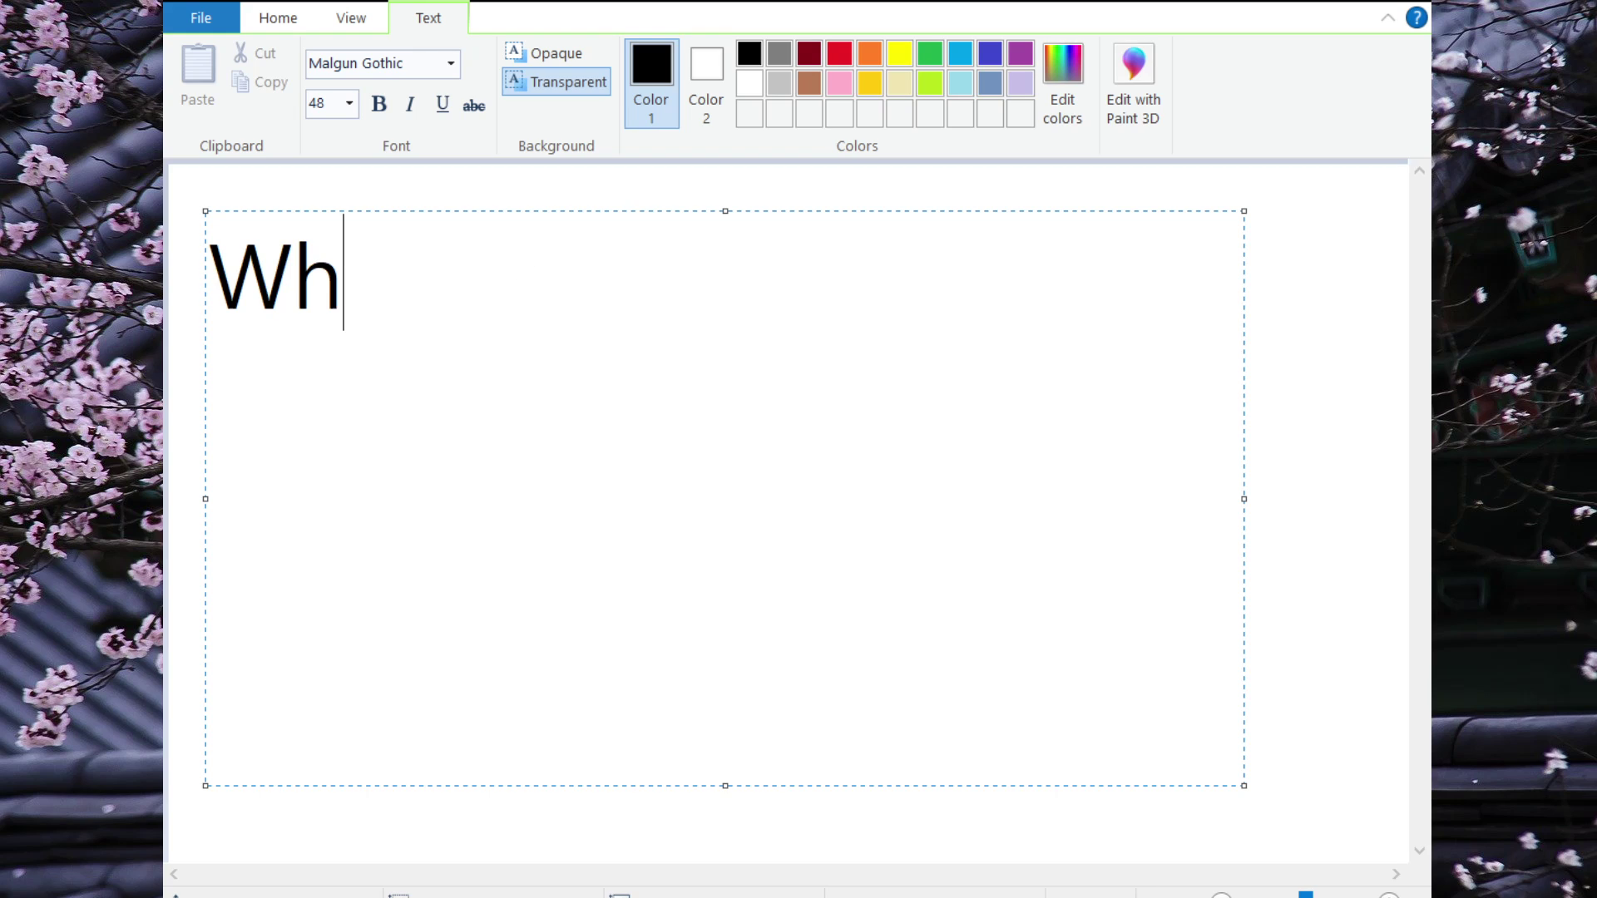
type("at is this?")
key("Return")
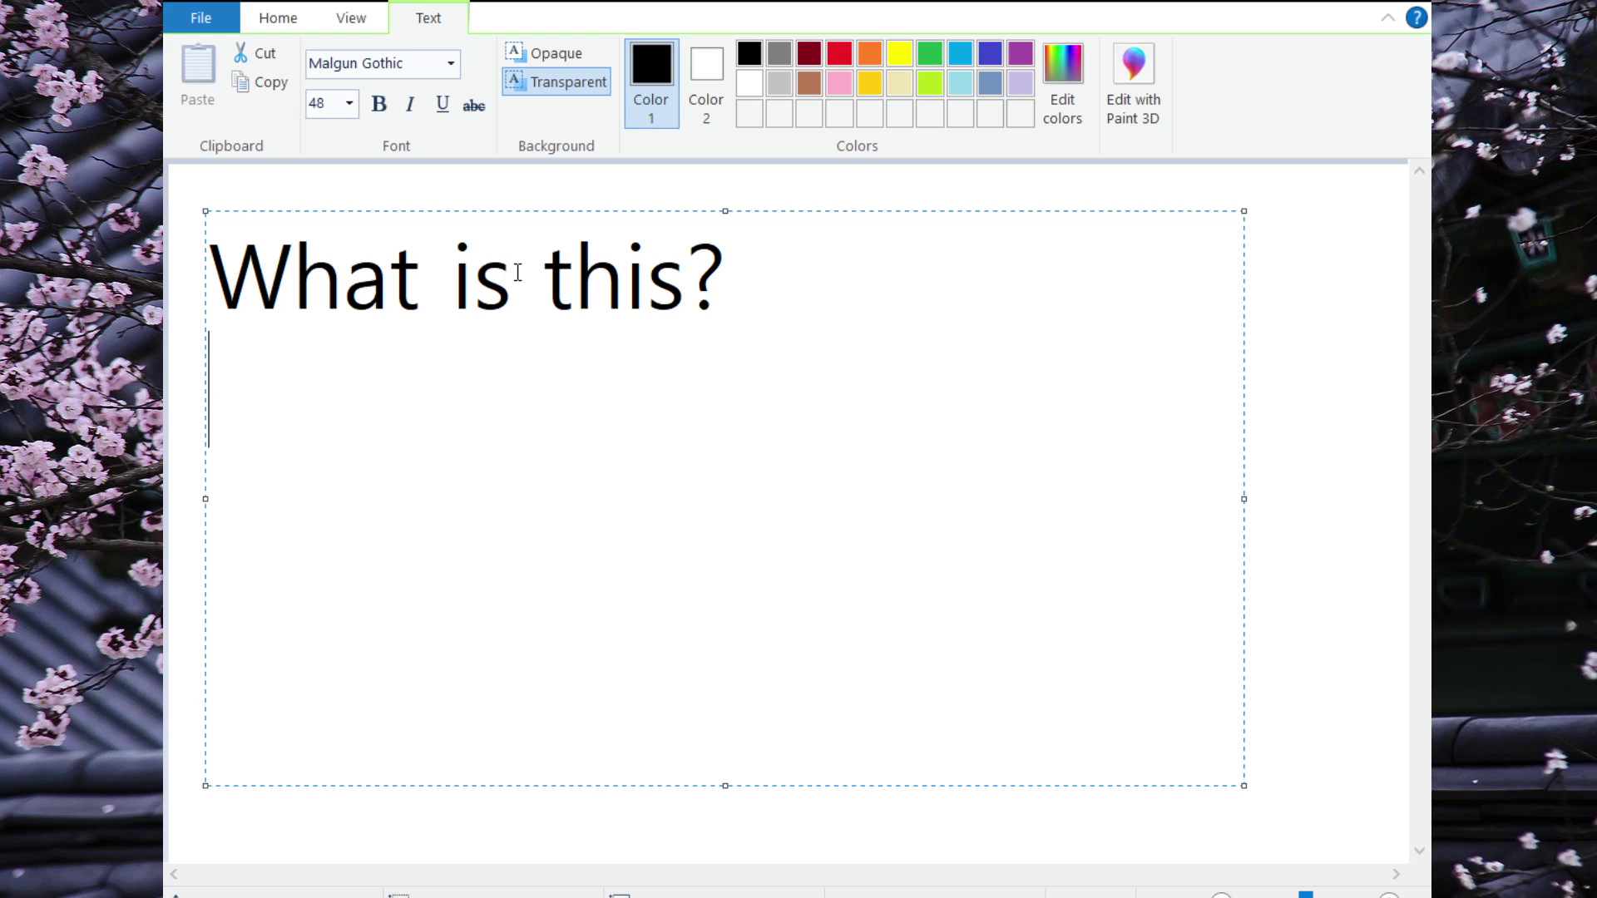
type("dl")
Step: Switch to Korean input and correct the second line, trimming 이거 뭐야? back to 이
key("BackSpace")
key("BackSpace")
key("Hangul")
type("이거 뭐야?")
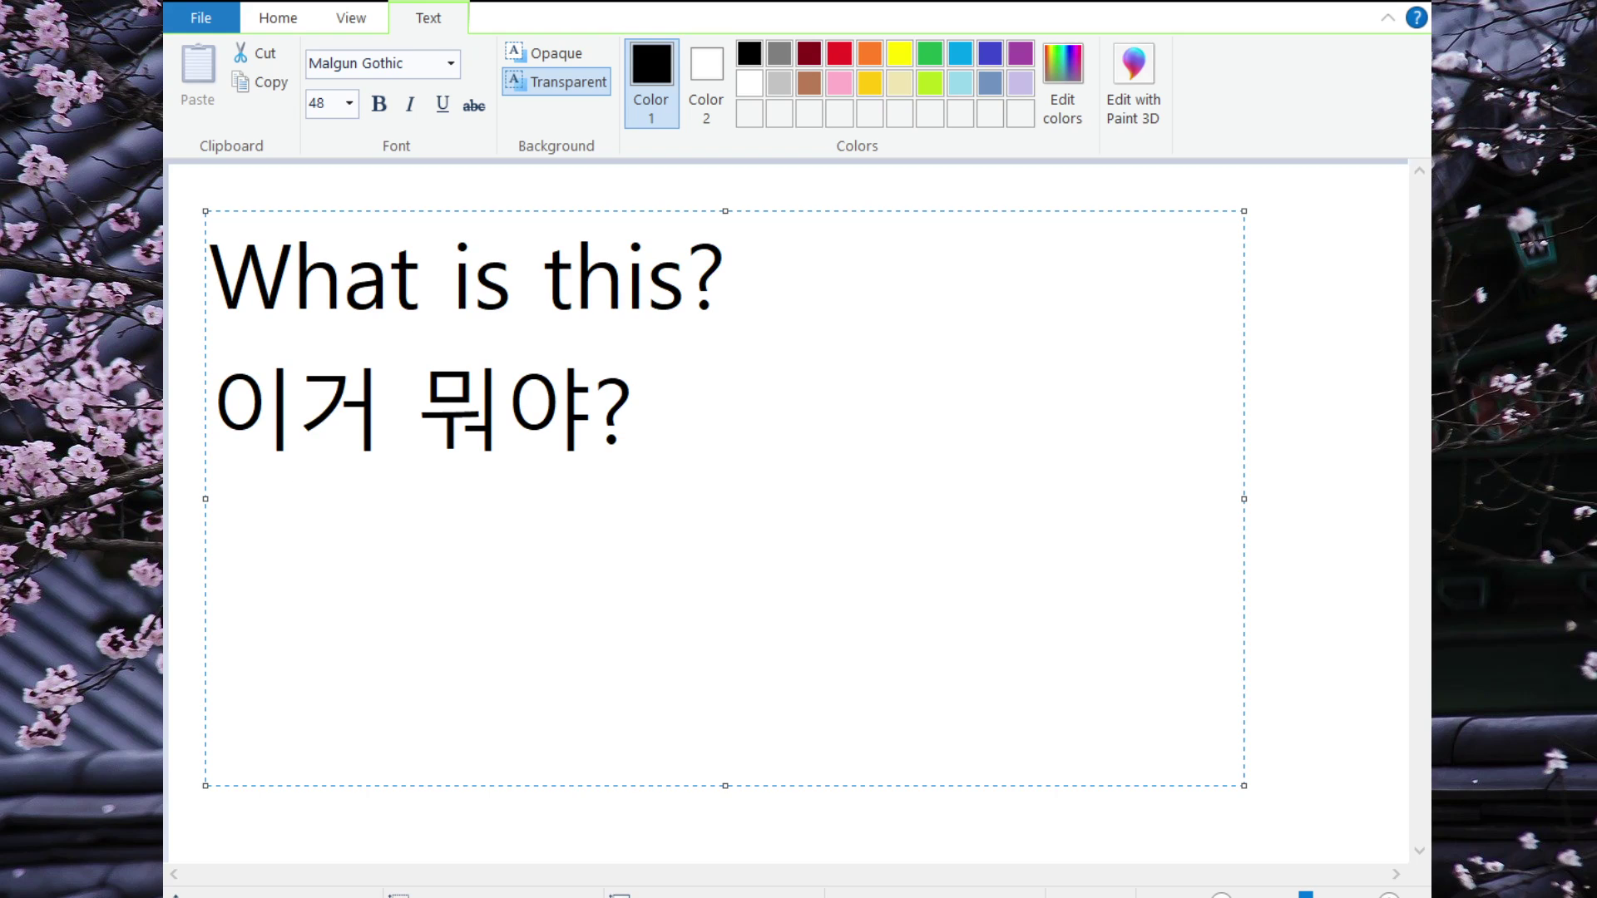
key("BackSpace")
key("BackSpace")
key("BackSpace")
key("BackSpace")
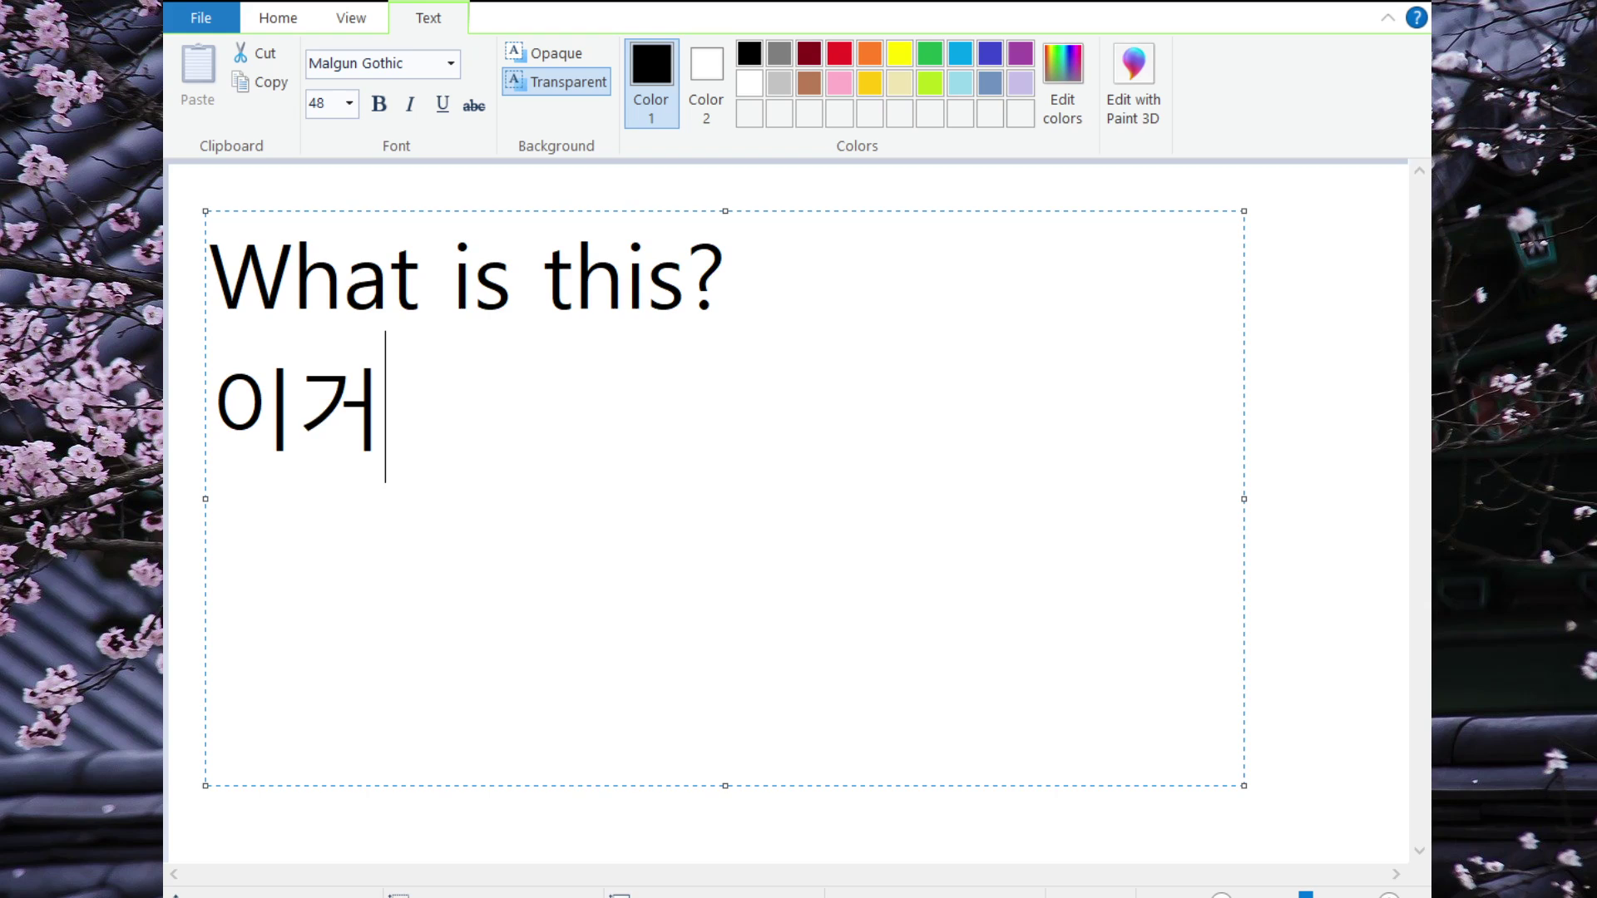
key("BackSpace")
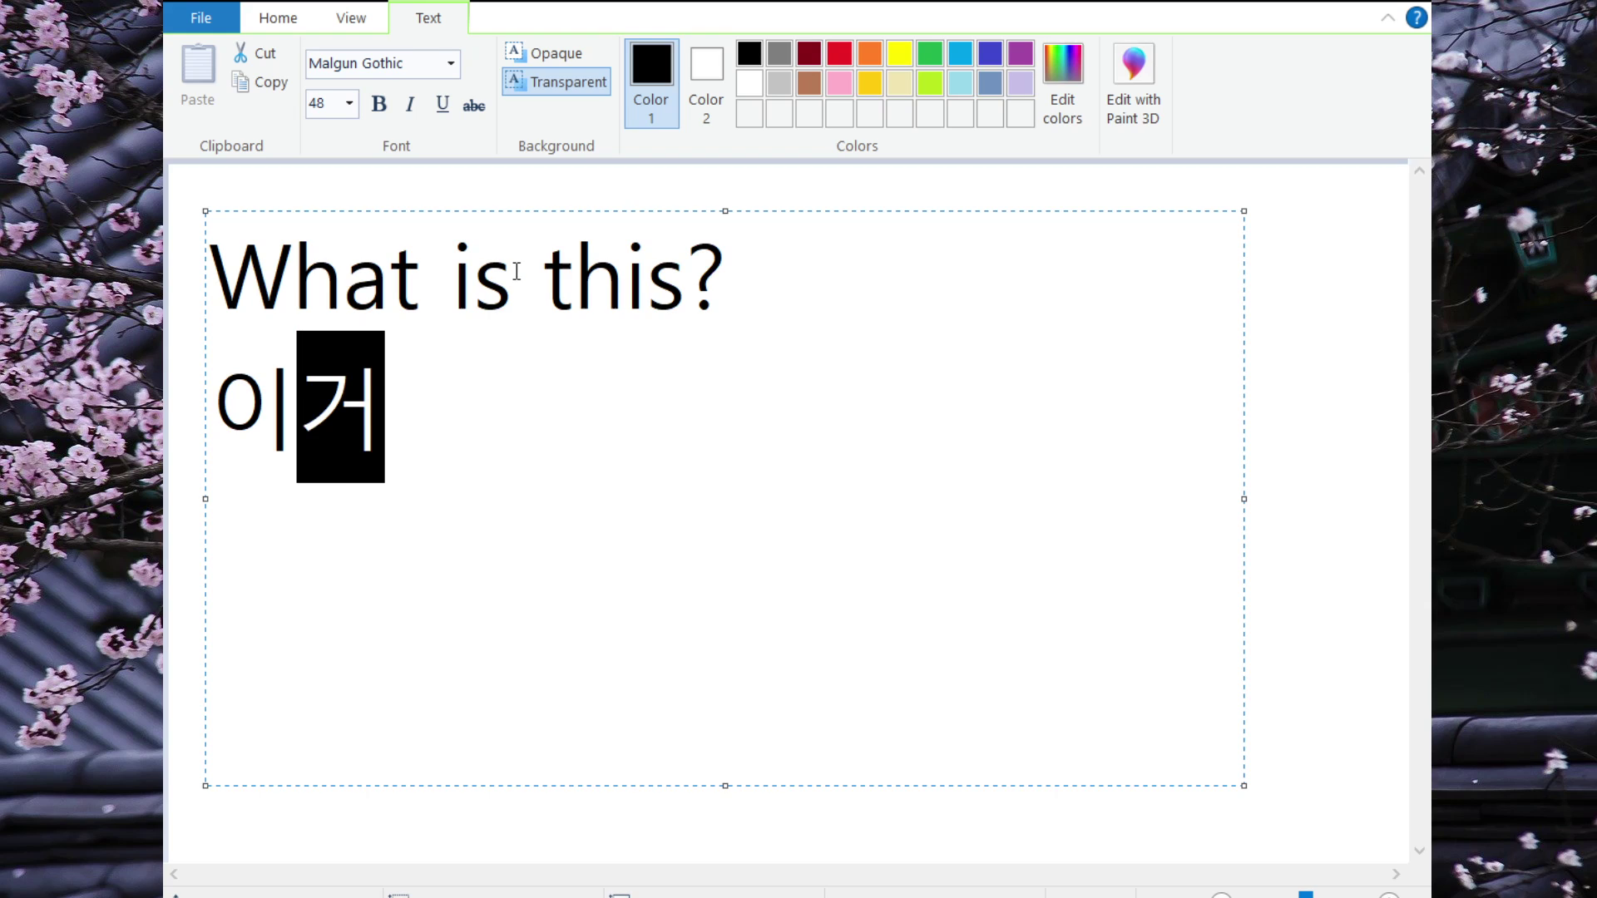
type("것은 뭐")
type("예")
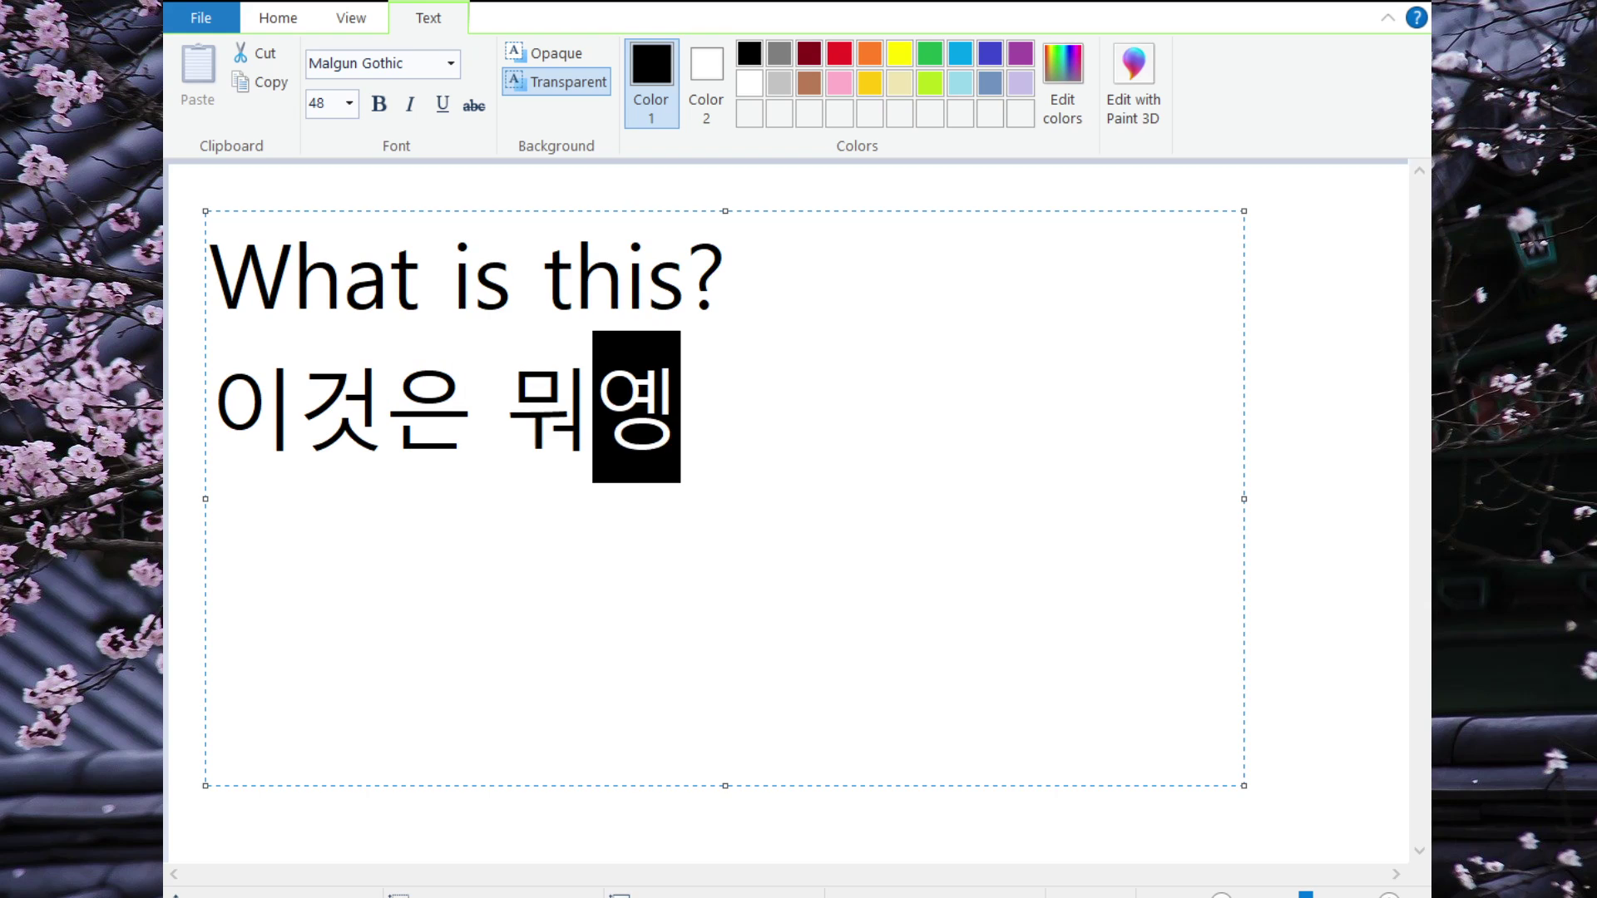
type("요?")
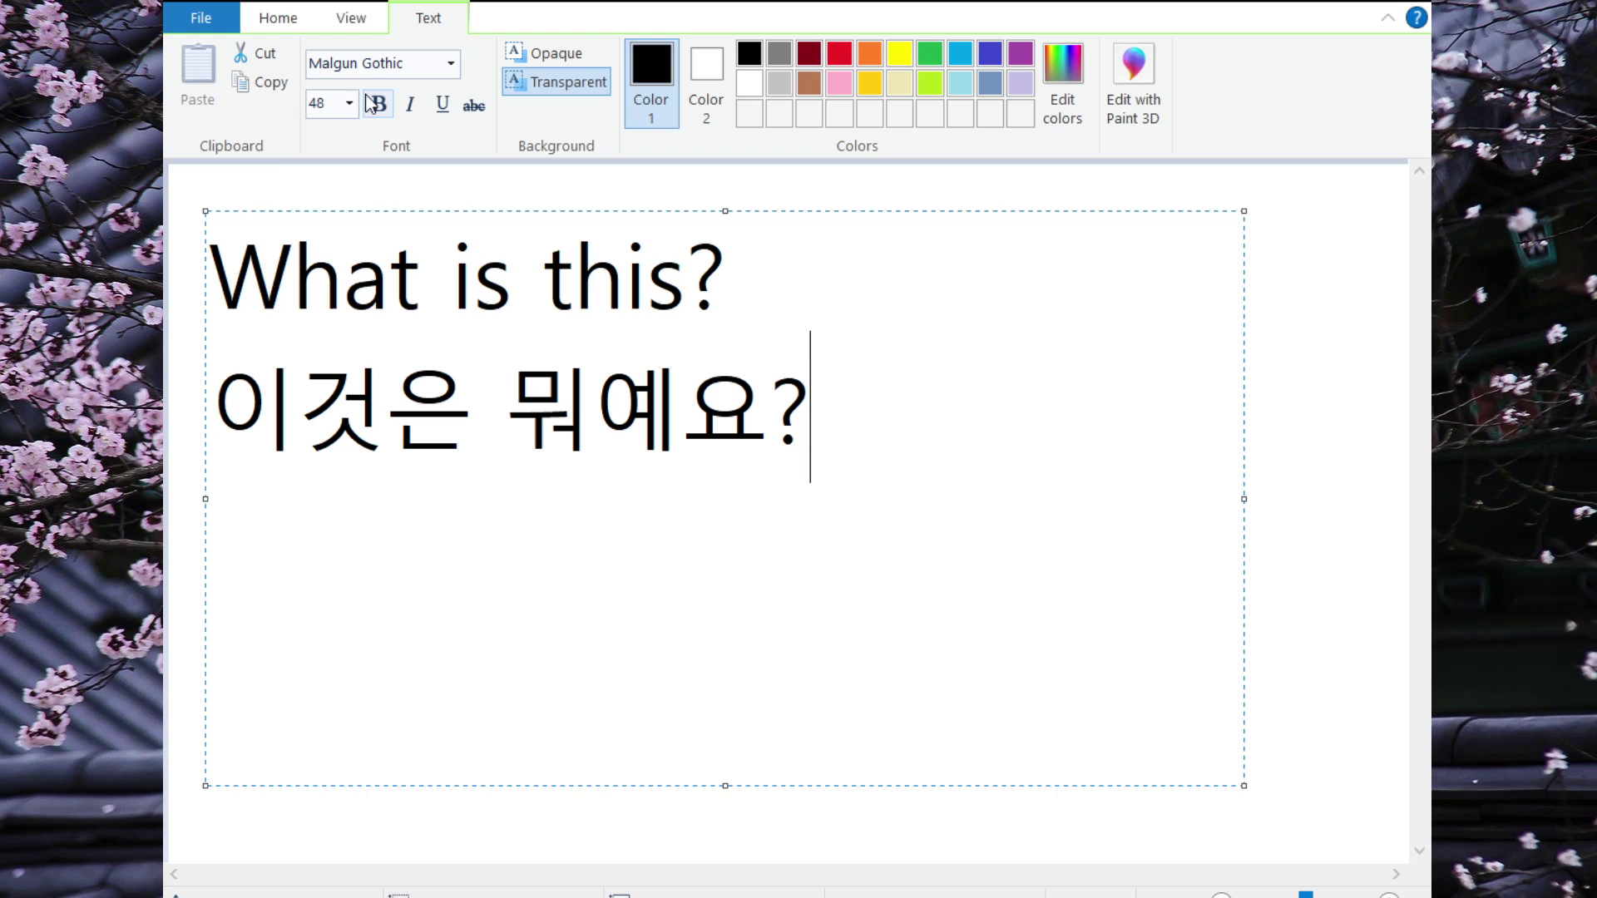
Step: Commit the typed text and brush-draw 이 and 거 below it
left_click(281, 17)
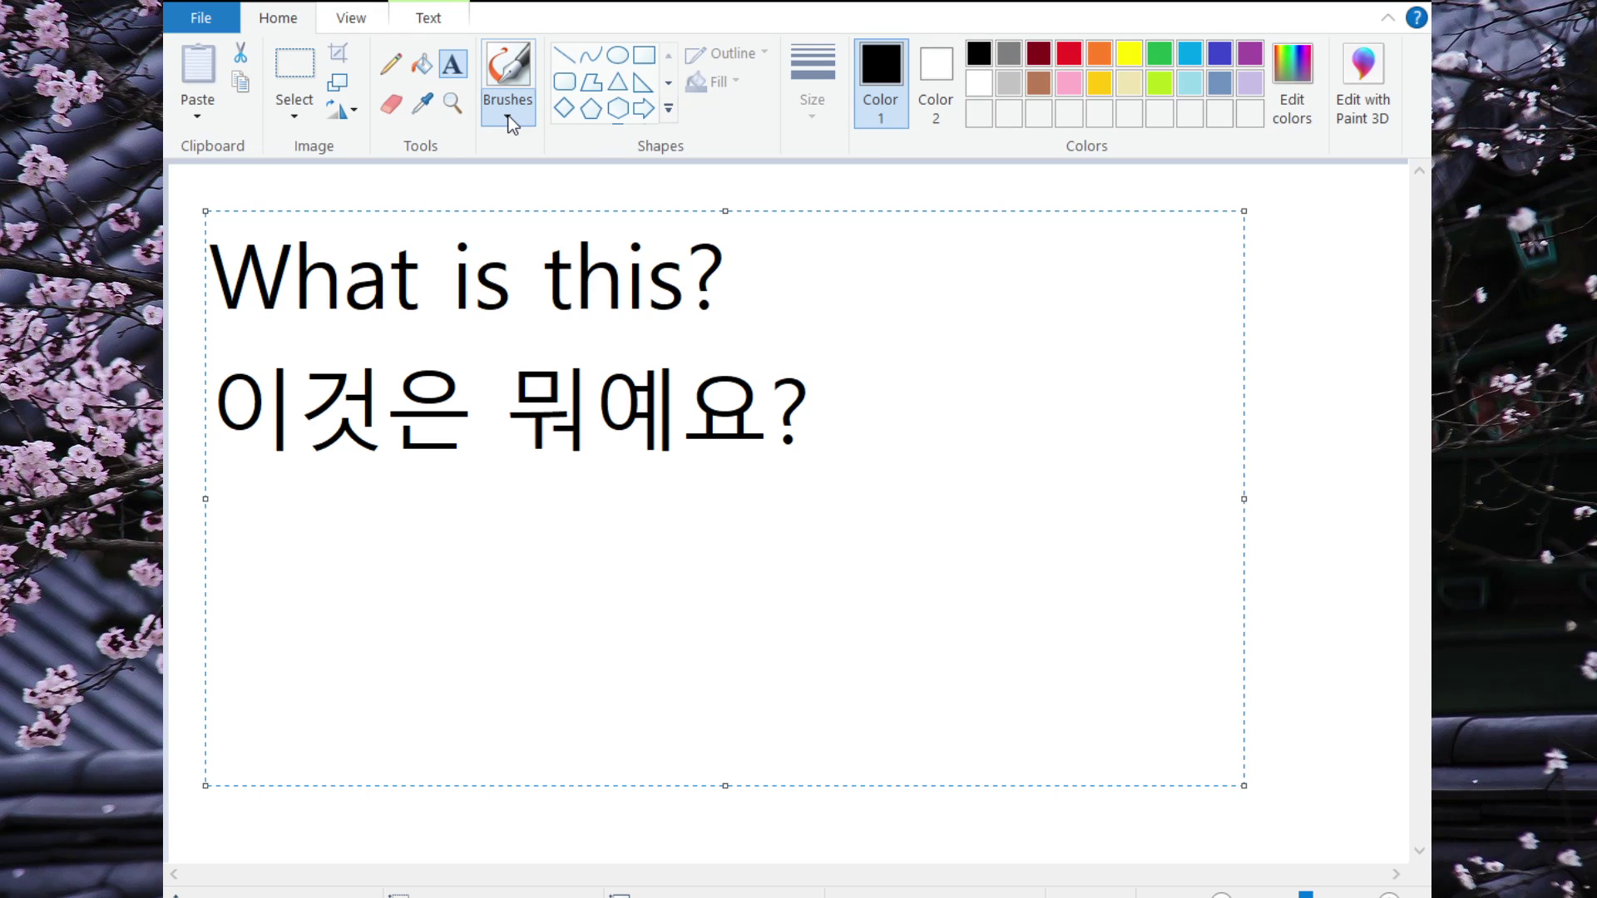
left_click(508, 68)
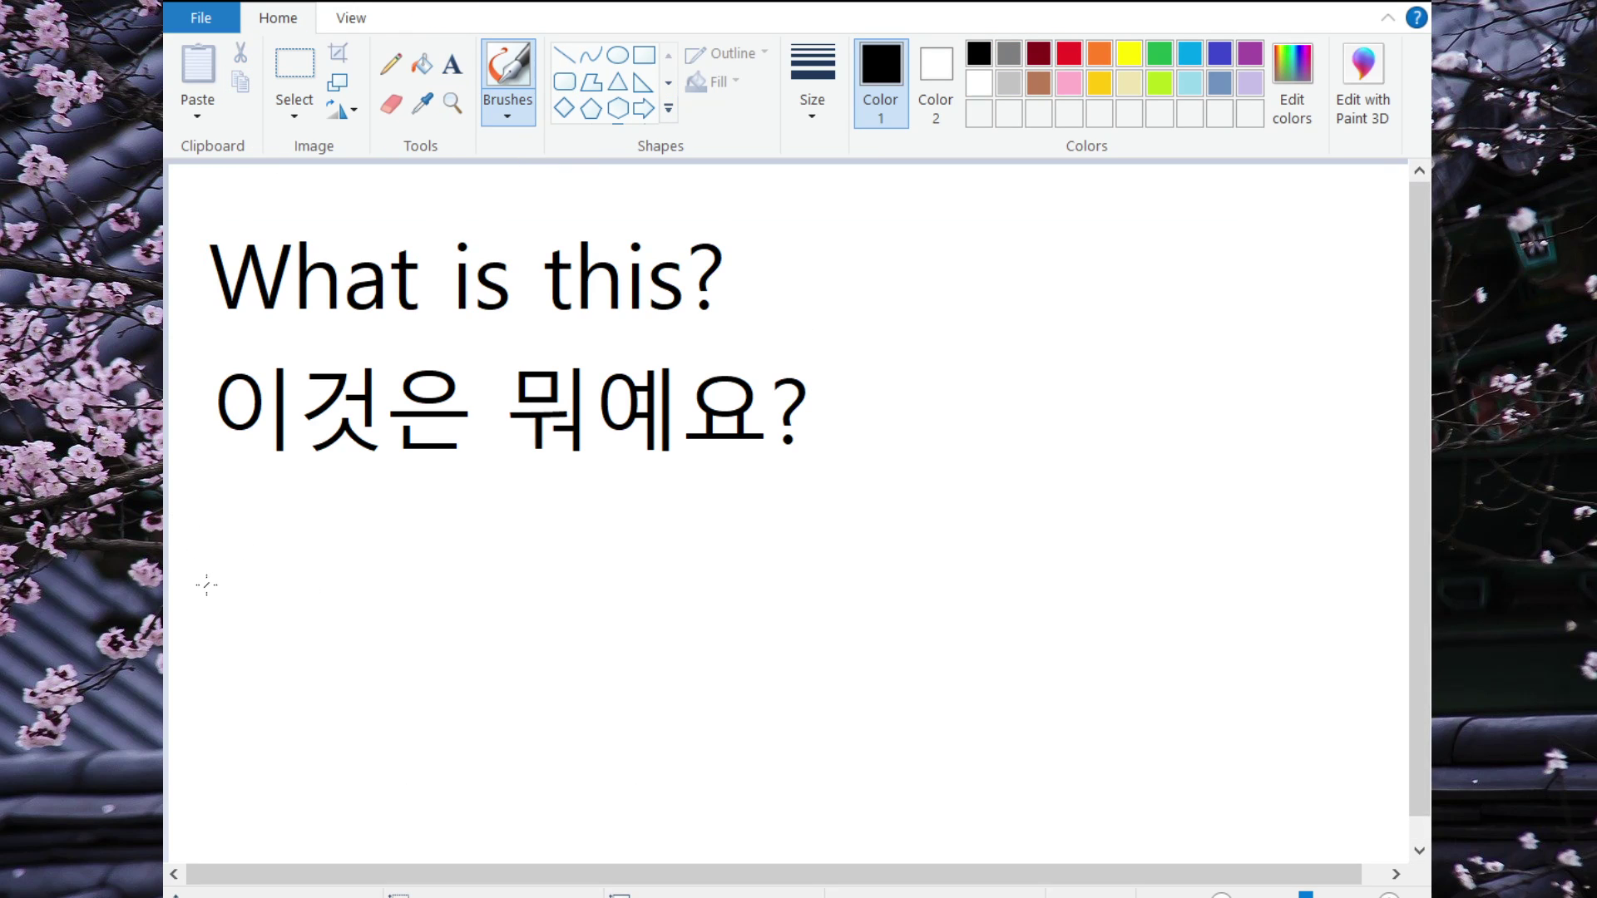
mouse_move(249, 548)
left_mouse_down()
mouse_move(305, 568)
mouse_move(253, 547)
left_mouse_up()
left_click_drag(344, 522, 336, 680)
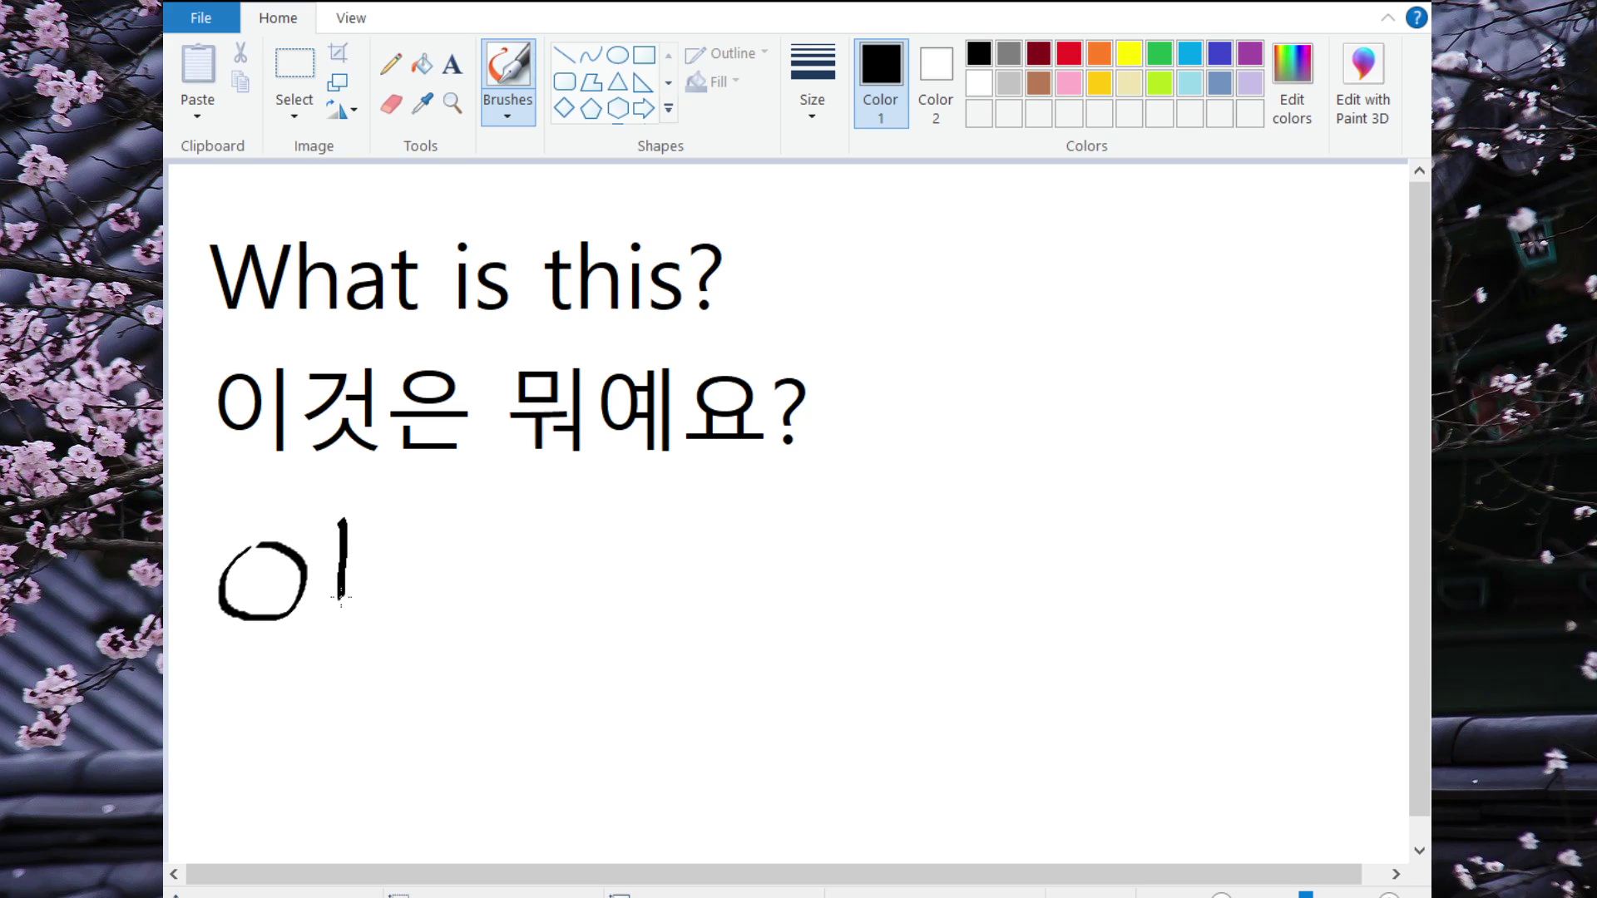
left_click_drag(383, 538, 397, 606)
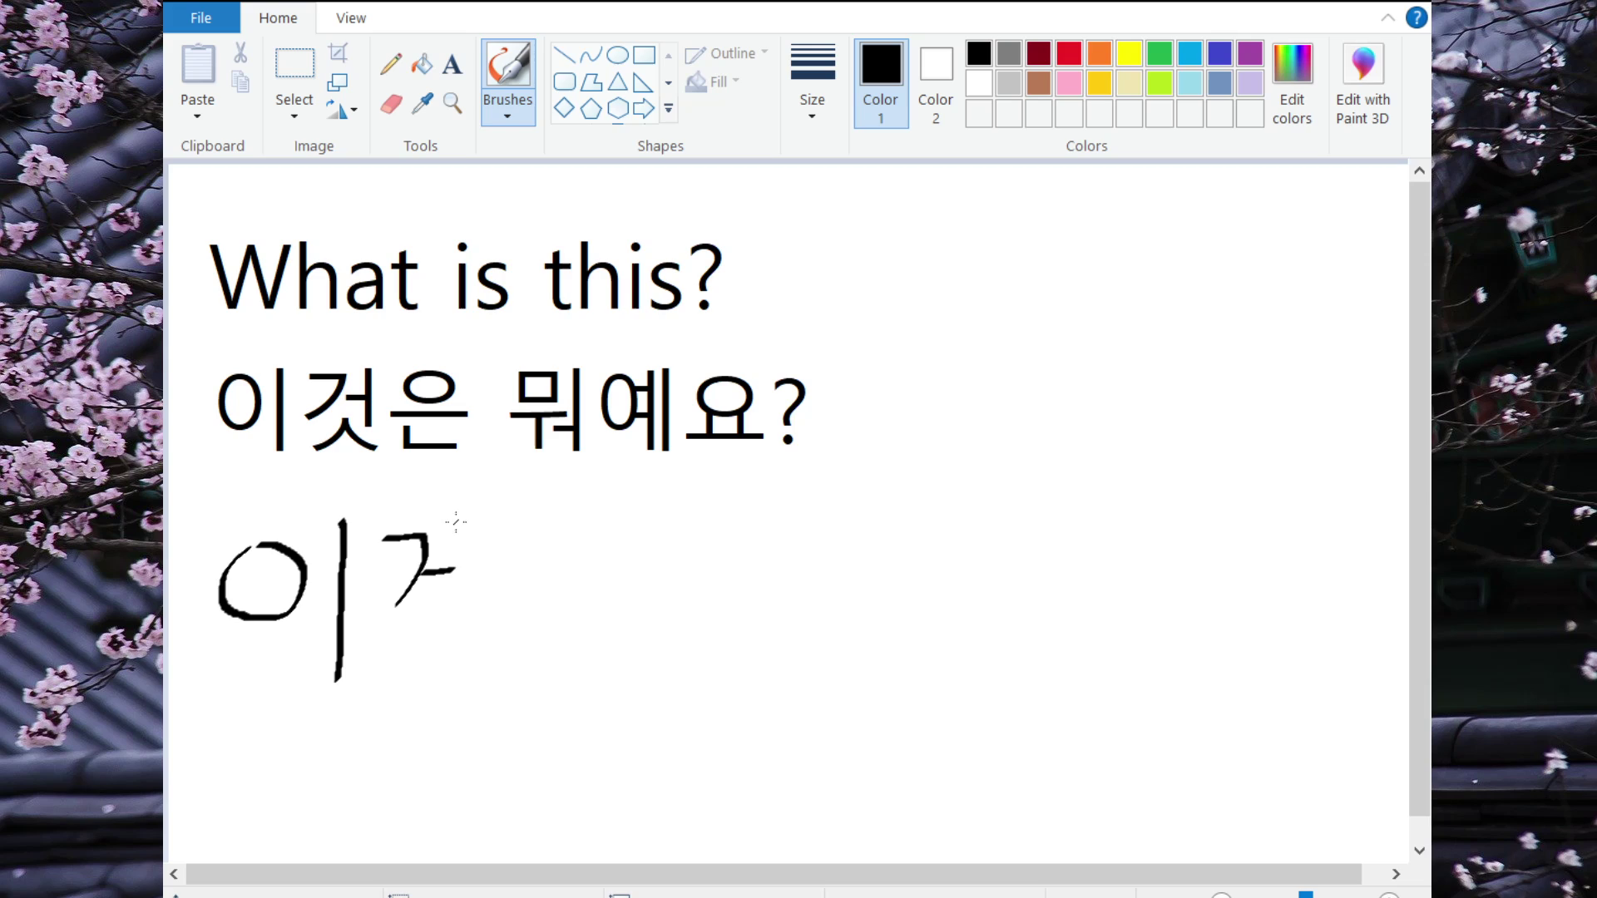
mouse_move(457, 521)
left_mouse_down()
mouse_move(462, 614)
mouse_move(404, 670)
mouse_move(465, 674)
left_mouse_up()
Step: Brush-draw the rest of 것은 and begin 뭐 to its right
mouse_move(541, 532)
left_mouse_down()
mouse_move(541, 583)
mouse_move(538, 525)
left_mouse_up()
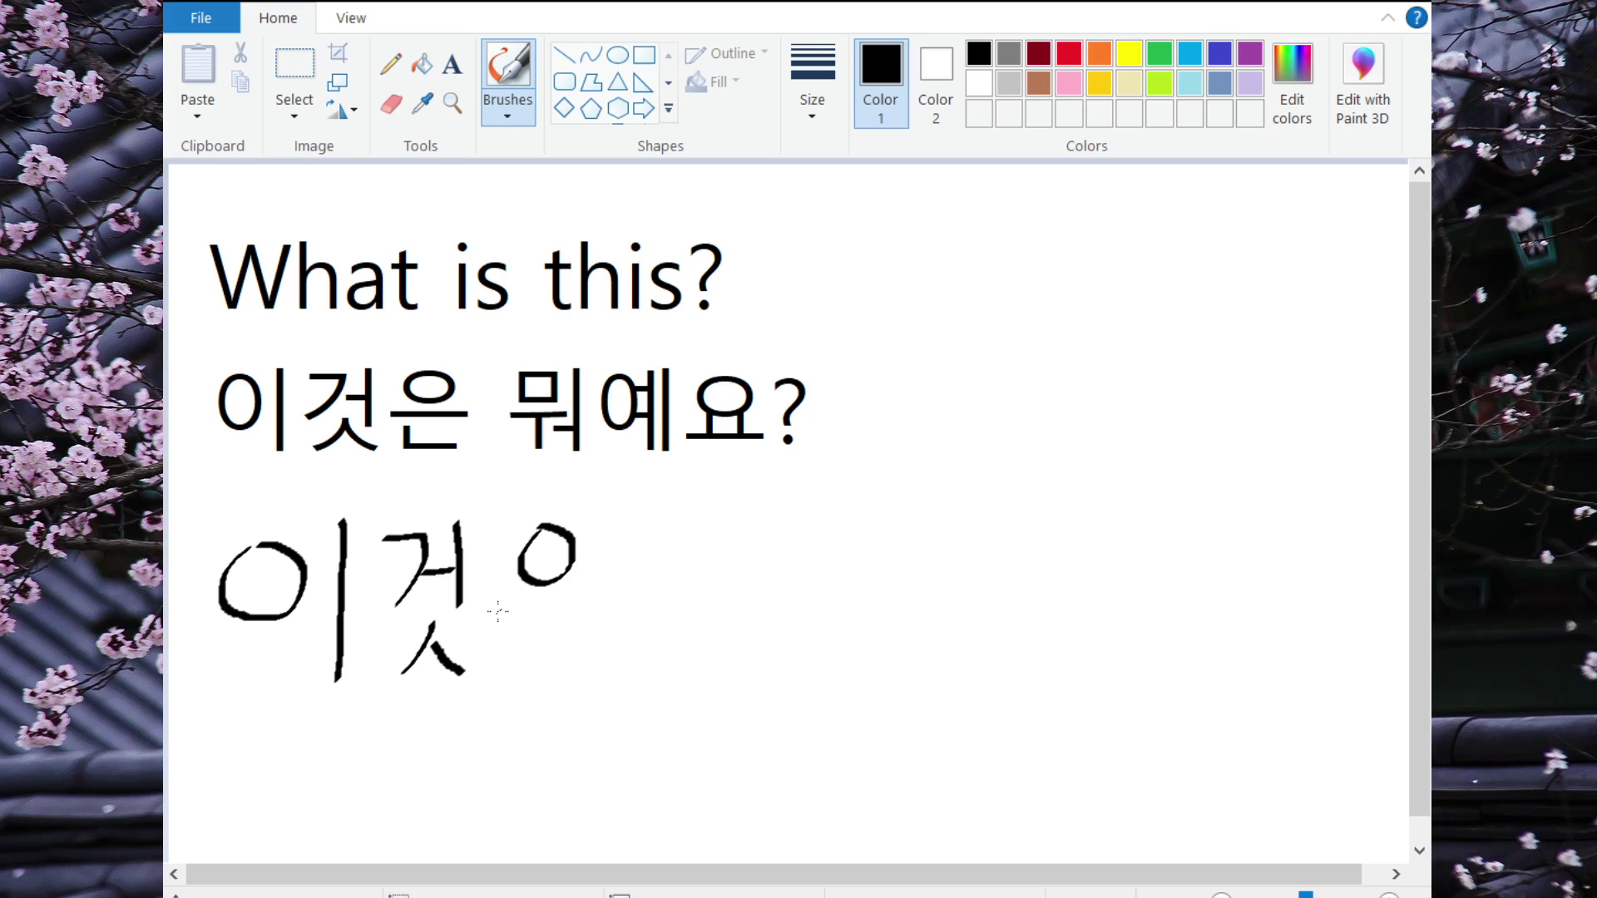
mouse_move(482, 597)
left_mouse_down()
mouse_move(574, 599)
mouse_move(507, 650)
mouse_move(570, 670)
left_mouse_up()
left_click_drag(695, 521, 695, 581)
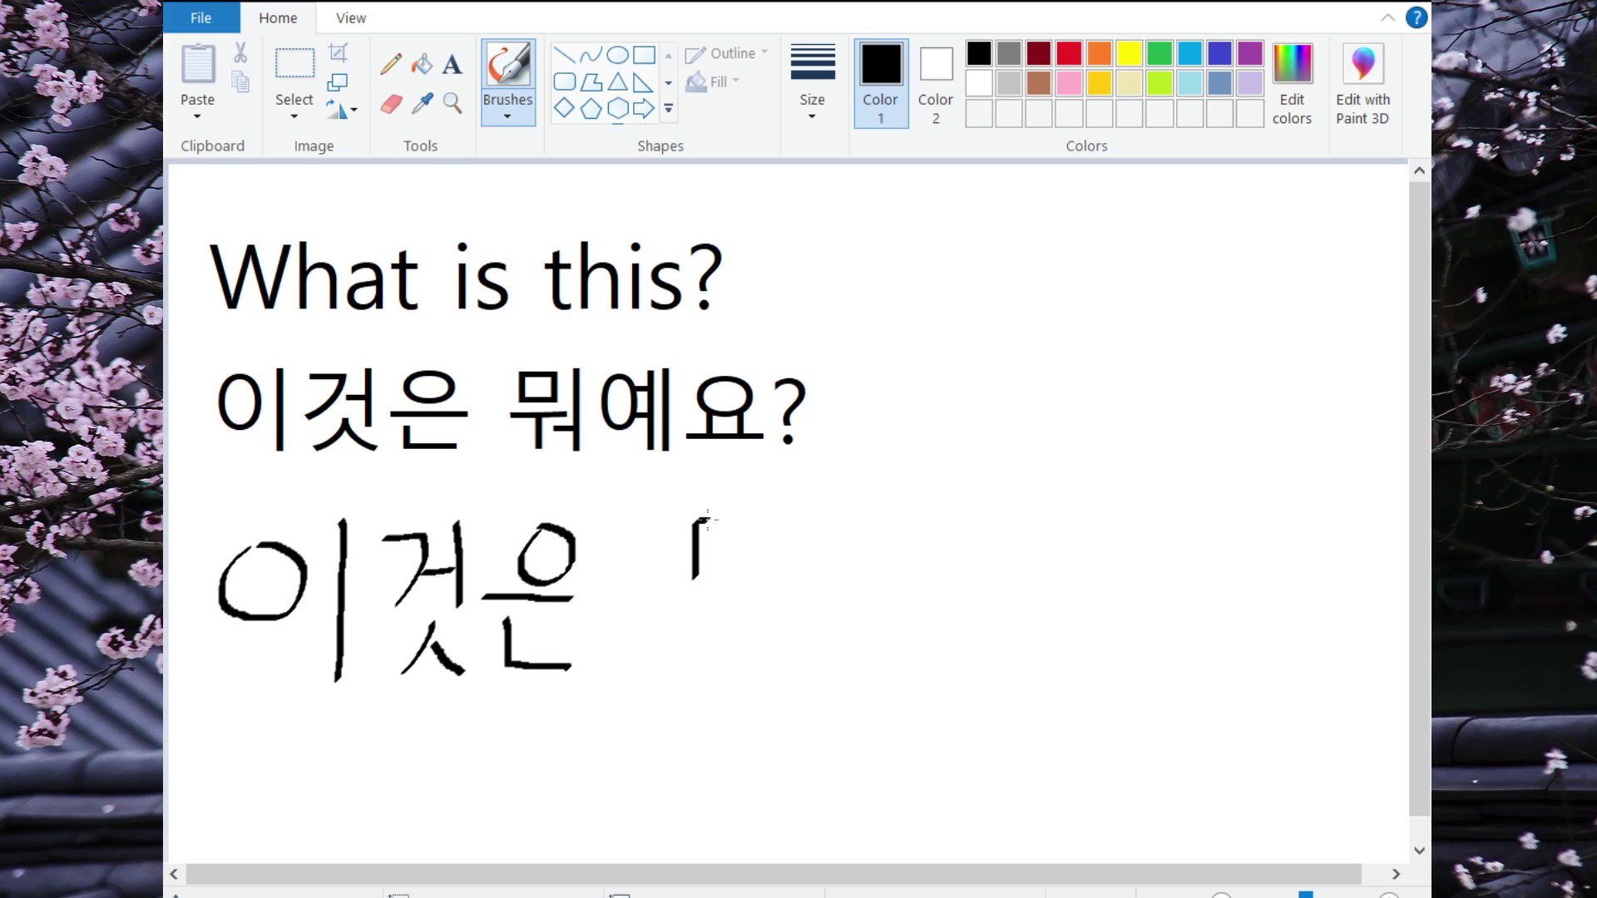
left_click_drag(736, 519, 744, 573)
mouse_move(661, 612)
left_mouse_down()
mouse_move(763, 602)
mouse_move(720, 639)
mouse_move(771, 626)
left_mouse_up()
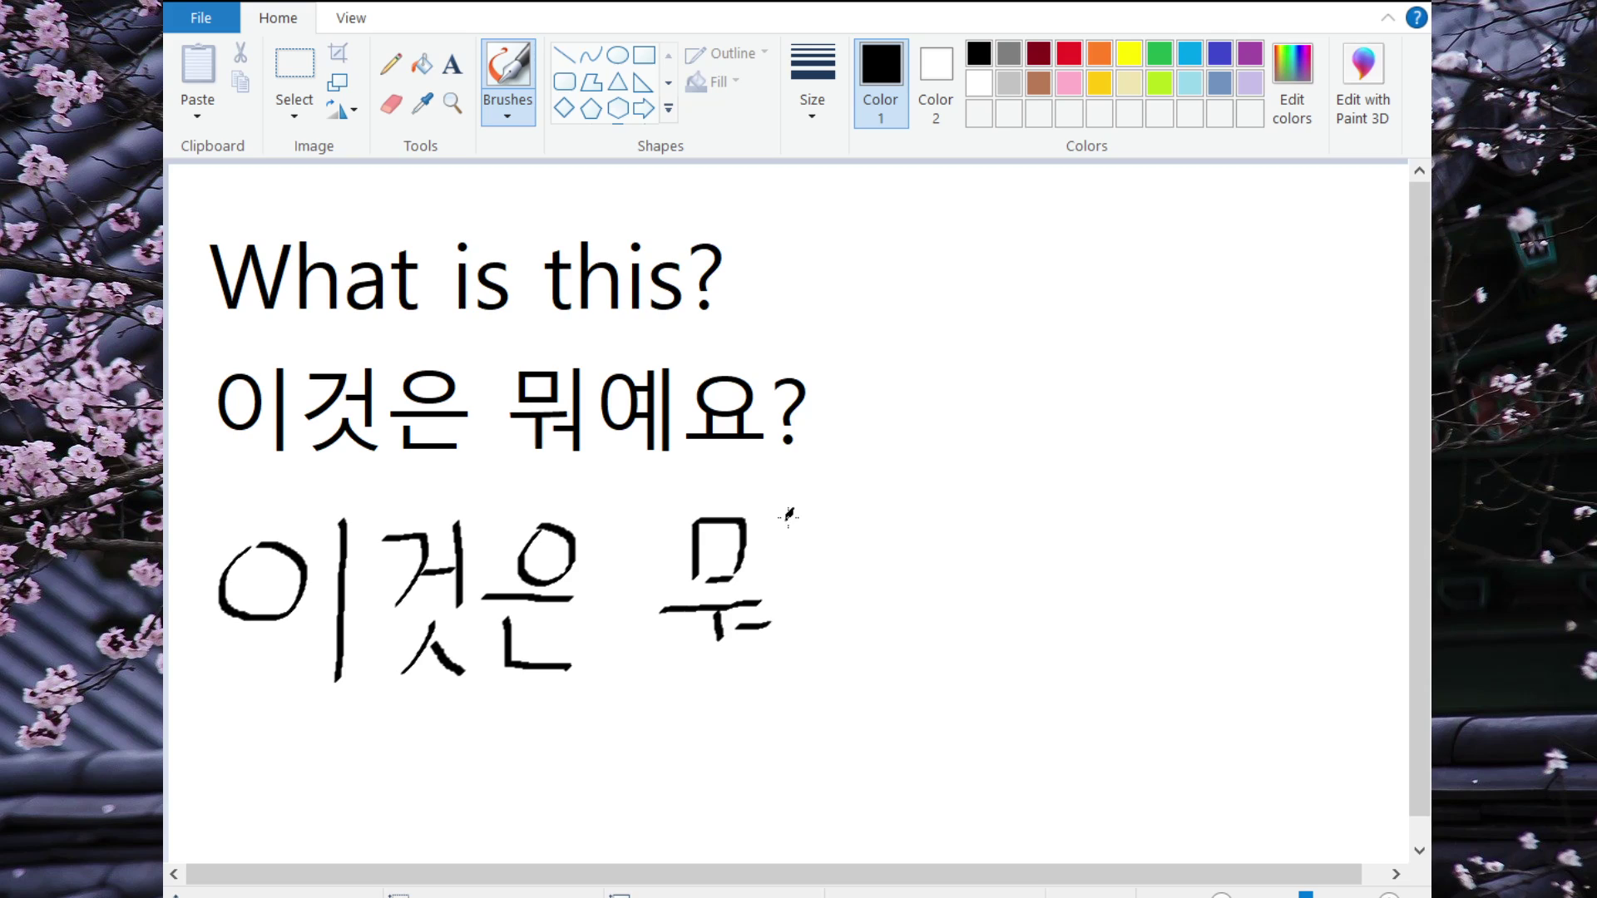
Step: Finish brushing 뭐, then draw 예 and 요 to its right
left_click_drag(788, 515, 775, 665)
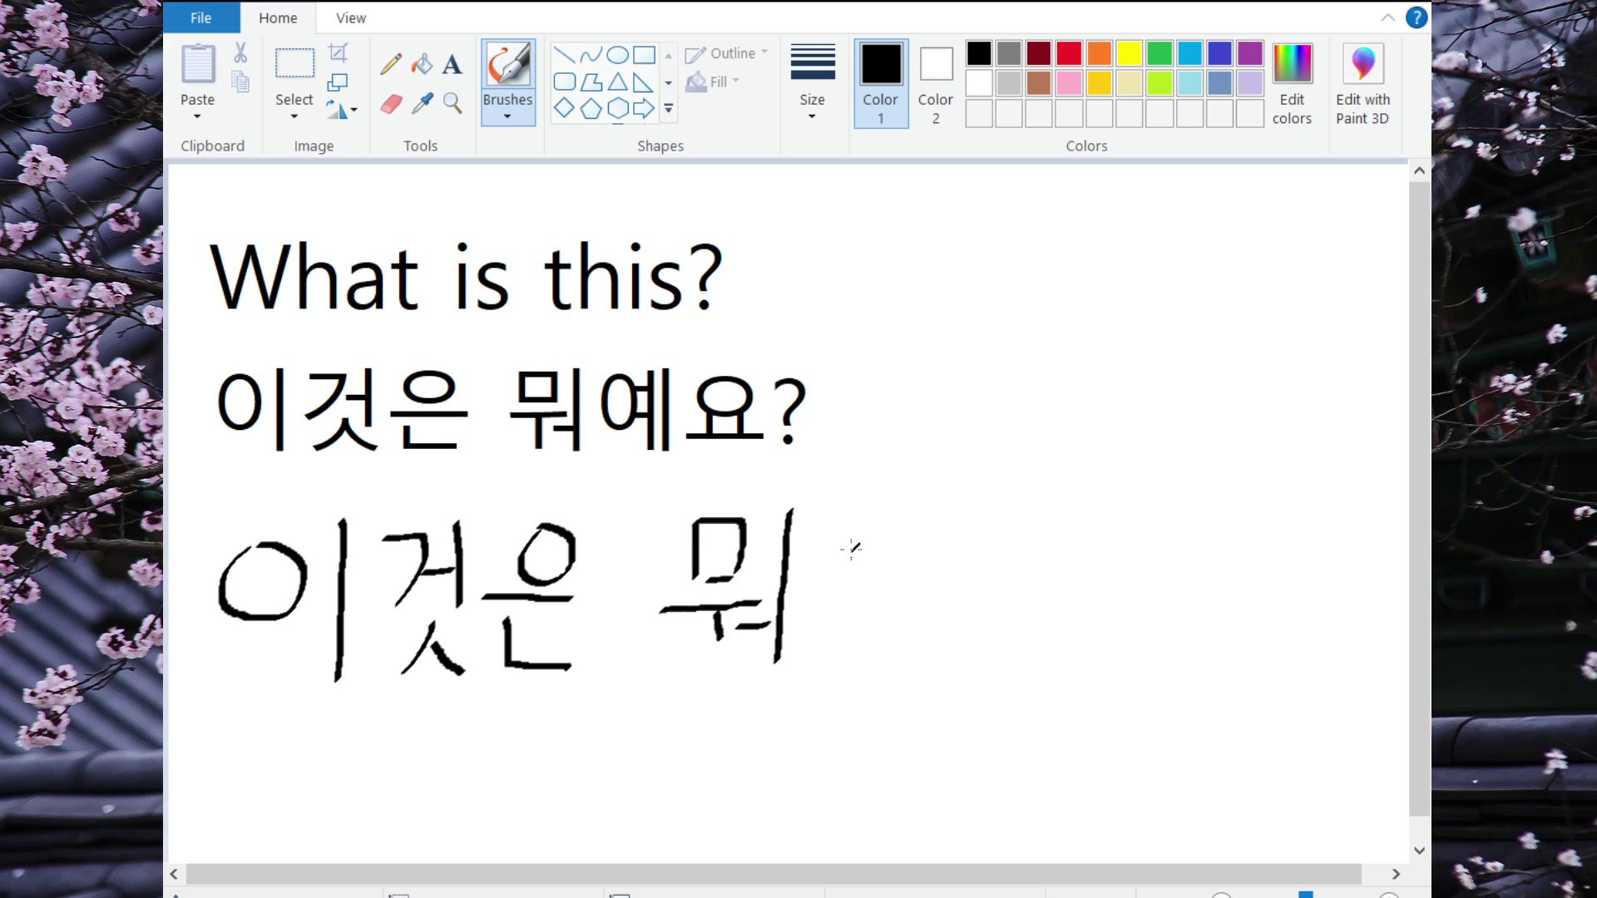
mouse_move(852, 547)
left_mouse_down()
mouse_move(823, 597)
mouse_move(867, 604)
mouse_move(879, 552)
mouse_move(850, 546)
mouse_move(916, 567)
mouse_move(916, 618)
left_mouse_up()
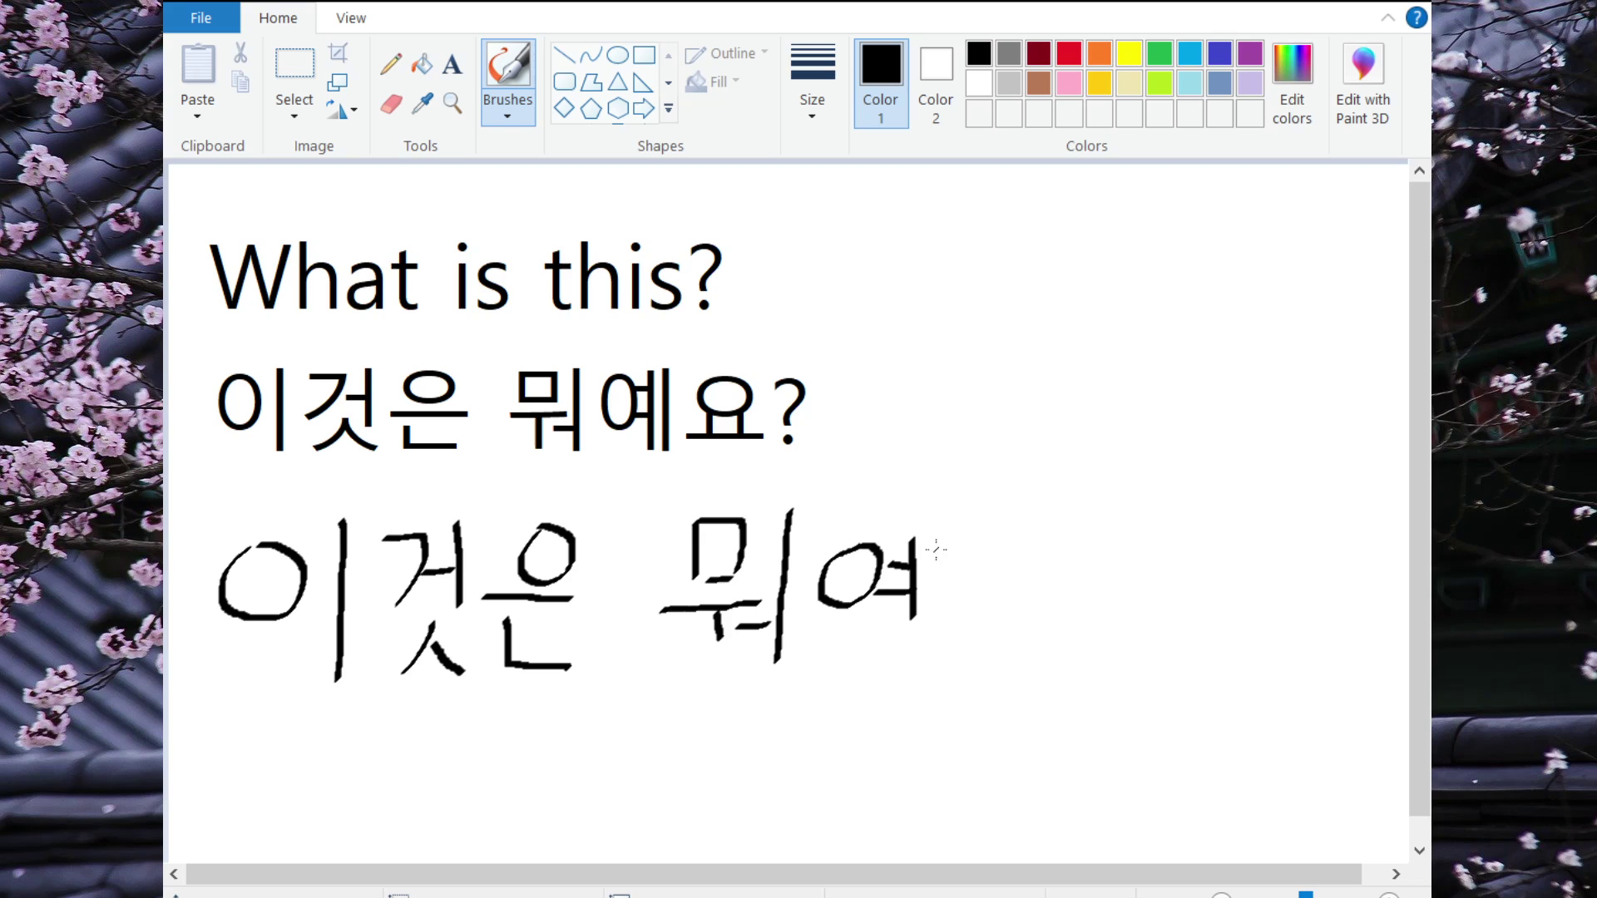
left_click_drag(937, 515, 935, 663)
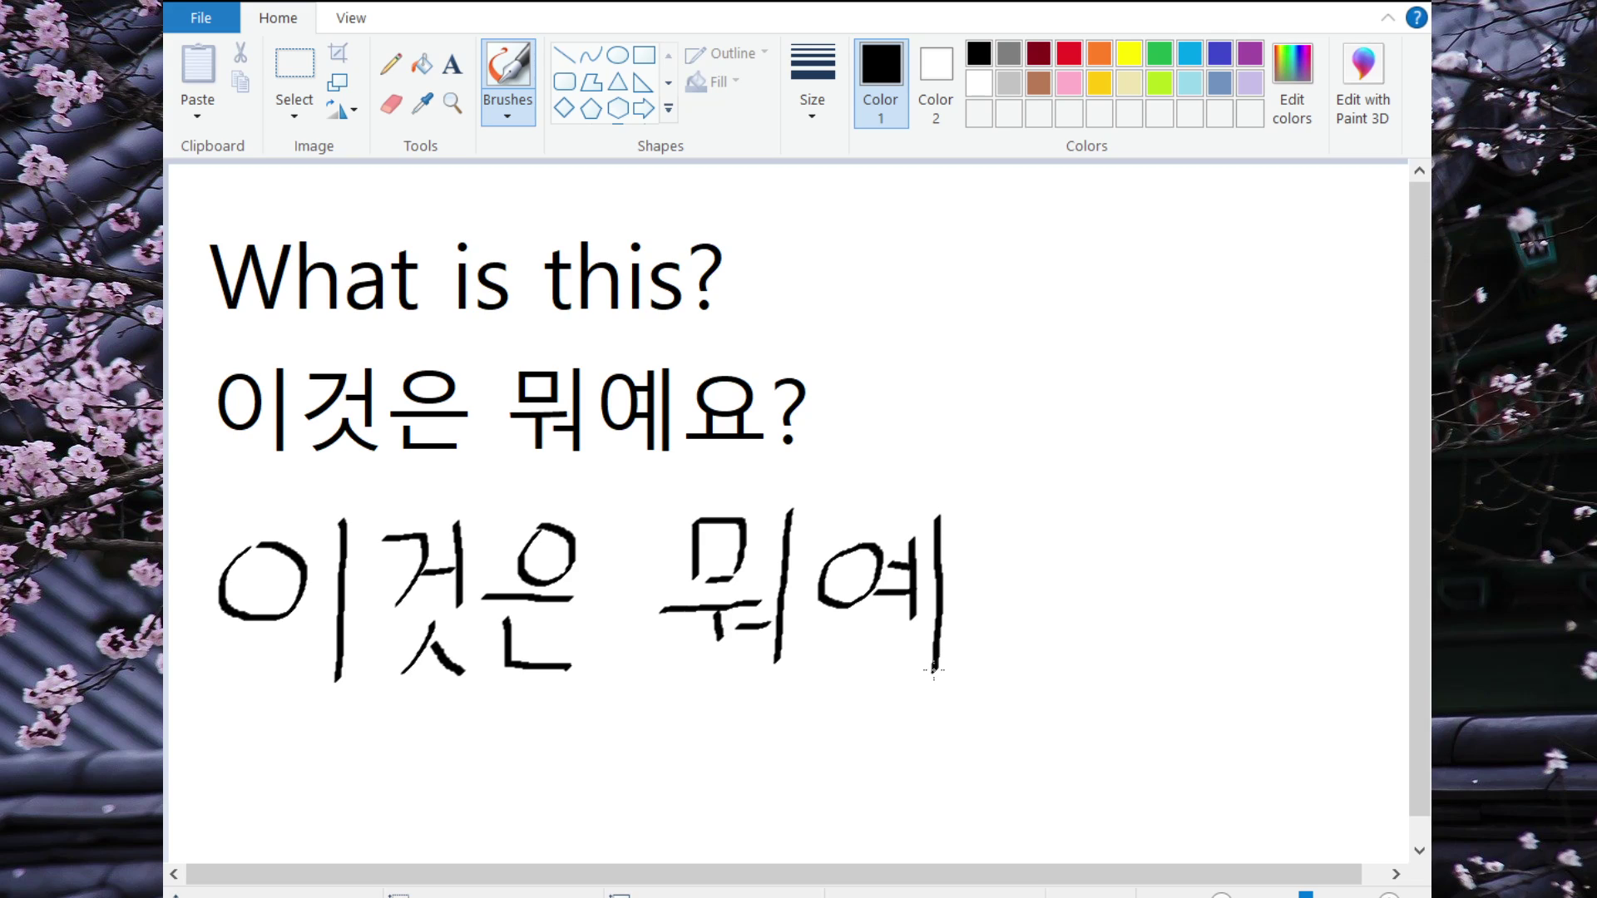
mouse_move(1018, 509)
left_mouse_down()
mouse_move(976, 574)
mouse_move(1016, 588)
mouse_move(1024, 519)
mouse_move(997, 589)
mouse_move(1007, 632)
mouse_move(1022, 629)
mouse_move(1003, 646)
mouse_move(1064, 650)
left_mouse_up()
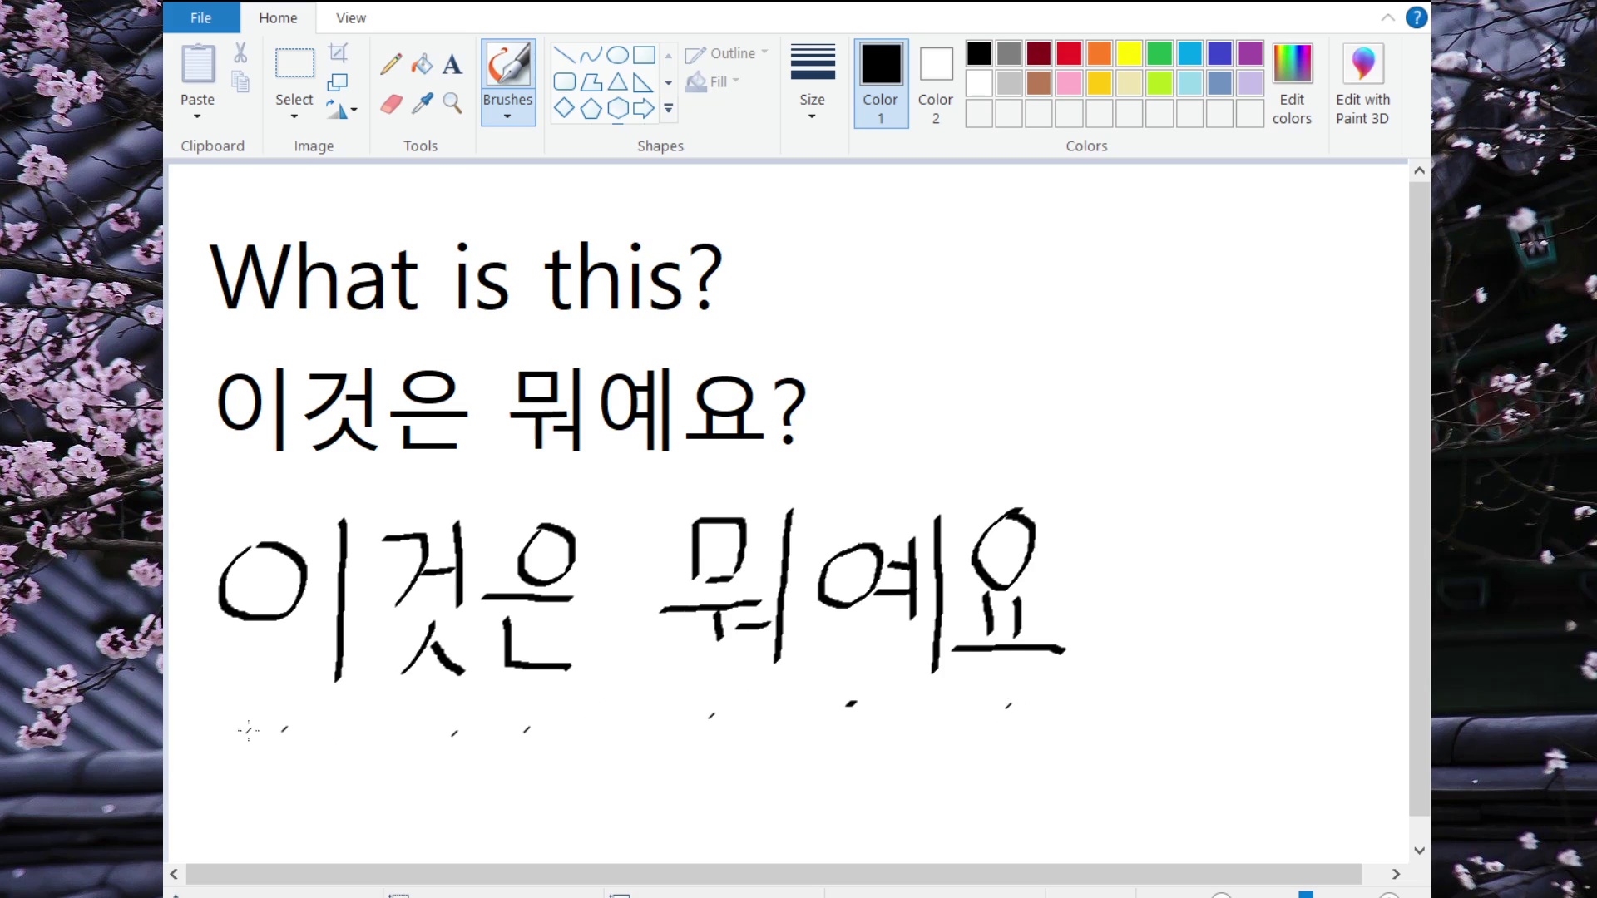
Step: Brush wavy underlines under 이것은 and 뭐예요, and a question mark after 요
left_click_drag(252, 722, 570, 728)
left_click_drag(747, 712, 997, 717)
left_click_drag(1080, 511, 1088, 614)
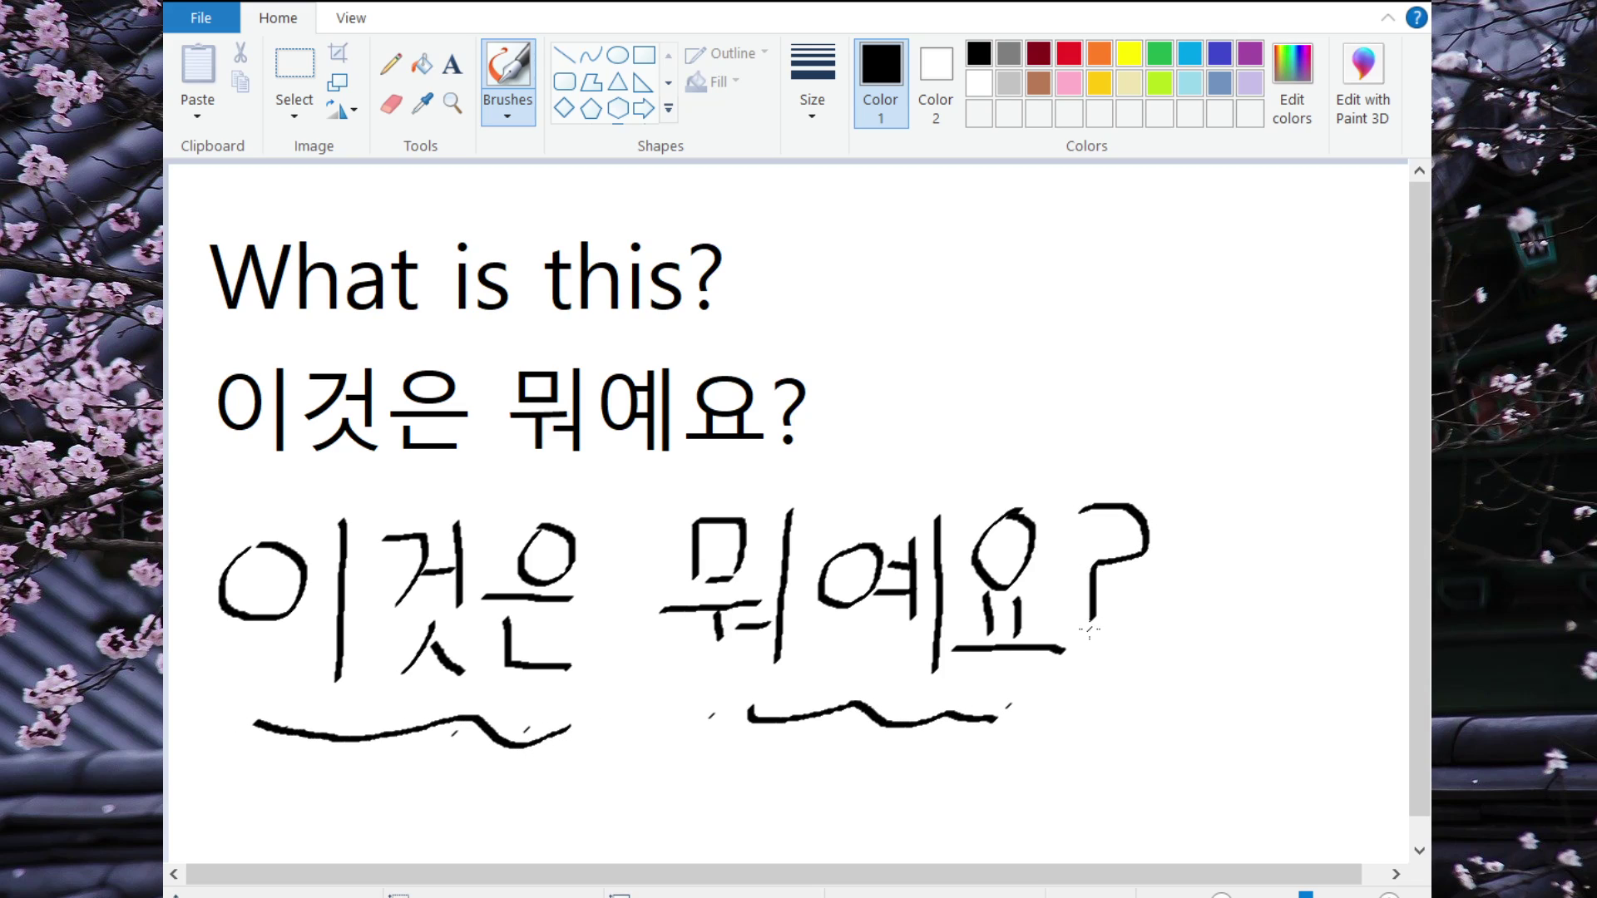